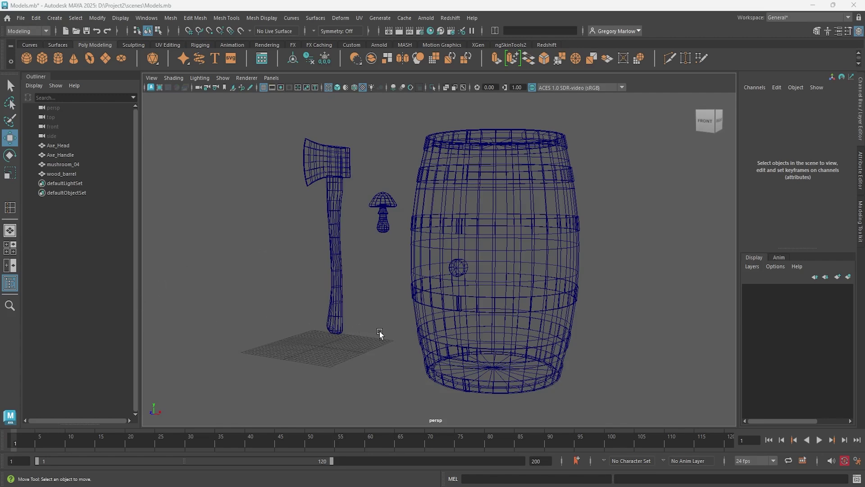
# Select the wooden barrel, step through vertex and edge modes, return to object mode, and deselect.
pyautogui.keyDown('alt'); pyautogui.moveTo(379, 332); pyautogui.dragTo(366, 347); pyautogui.keyUp('alt')
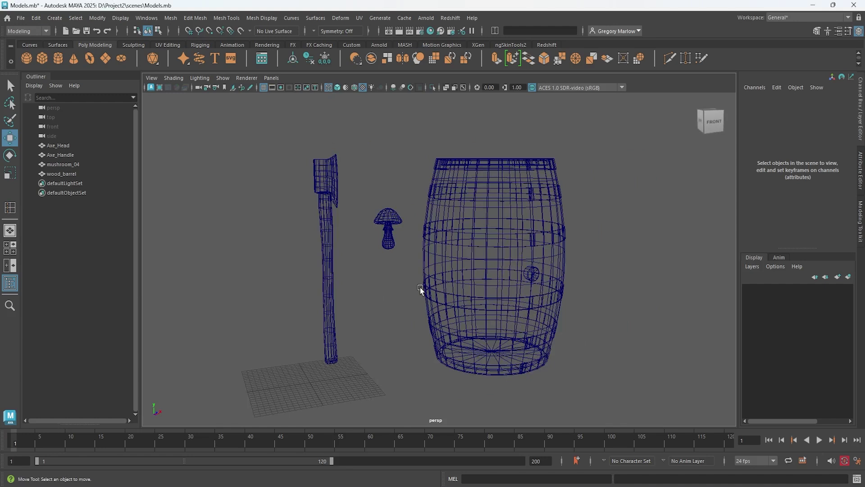
pyautogui.click(464, 280)
pyautogui.moveTo(465, 280); pyautogui.dragTo(423, 220, button='right')
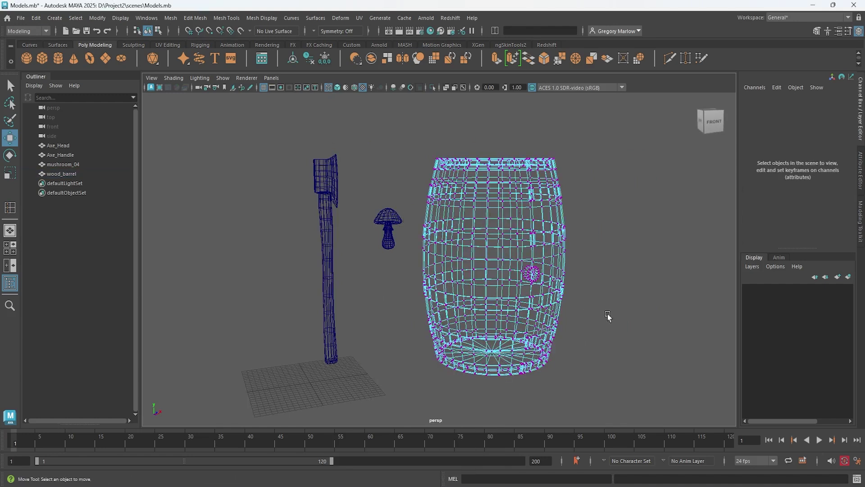
pyautogui.moveTo(501, 285); pyautogui.dragTo(508, 199, button='right')
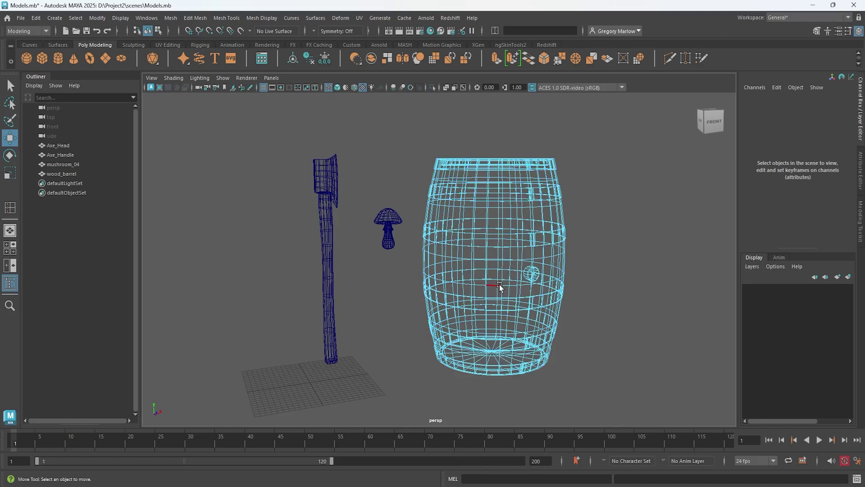
pyautogui.moveTo(501, 269); pyautogui.dragTo(501, 245, button='right')
pyautogui.moveTo(478, 271); pyautogui.dragTo(526, 205, button='right')
pyautogui.click(598, 250)
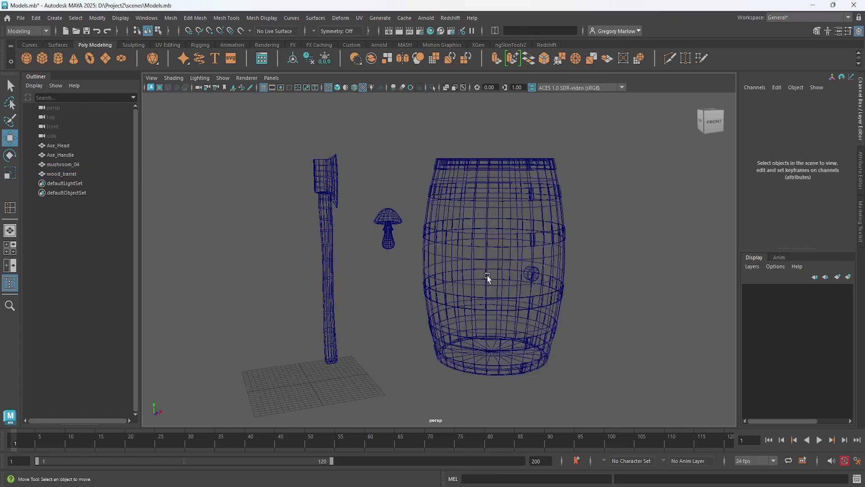
# Reframe the models, then cycle display from wireframe (4) to smooth shaded (5) and textured (6).
pyautogui.keyDown('alt'); pyautogui.moveTo(487, 276); pyautogui.dragTo(478, 294); pyautogui.keyUp('alt')
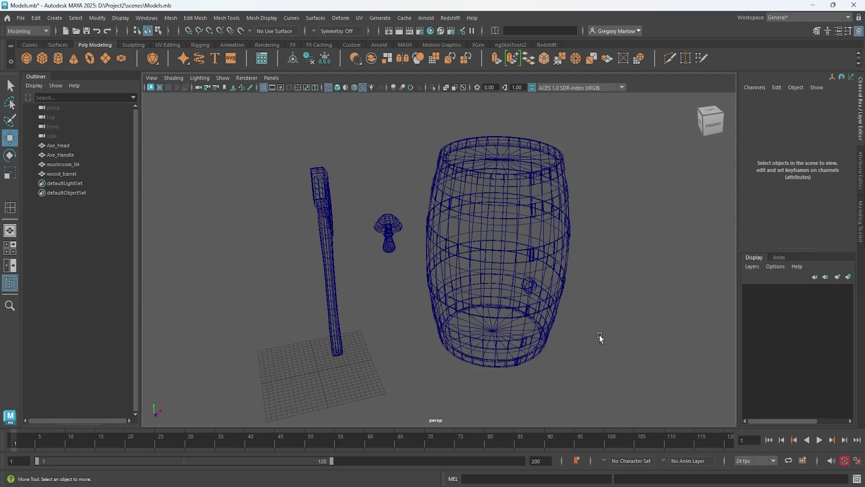
pyautogui.keyDown('alt'); pyautogui.moveTo(499, 344); pyautogui.dragTo(418, 328, button='middle'); pyautogui.keyUp('alt')
pyautogui.keyDown('alt'); pyautogui.moveTo(419, 328); pyautogui.dragTo(442, 324); pyautogui.keyUp('alt')
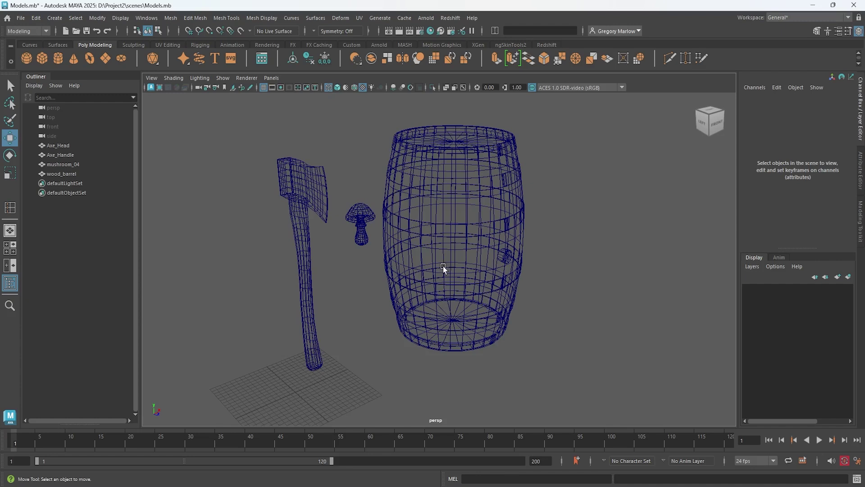
pyautogui.press('4')
pyautogui.press('5')
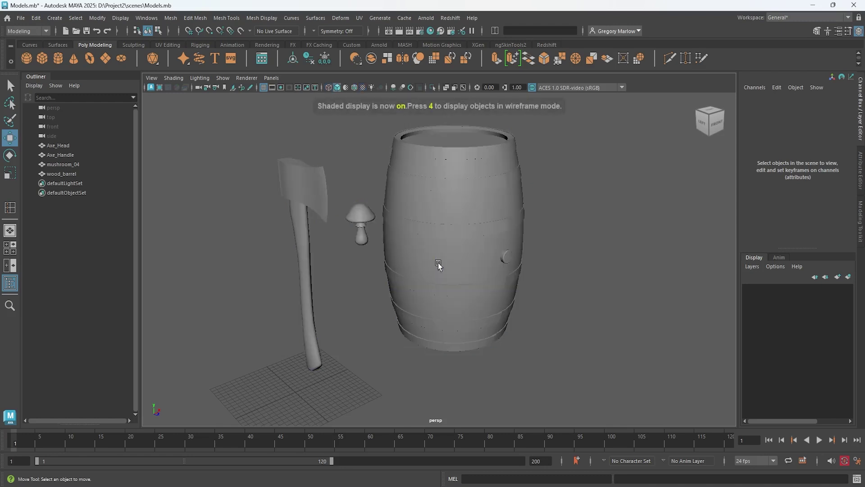
pyautogui.press('6')
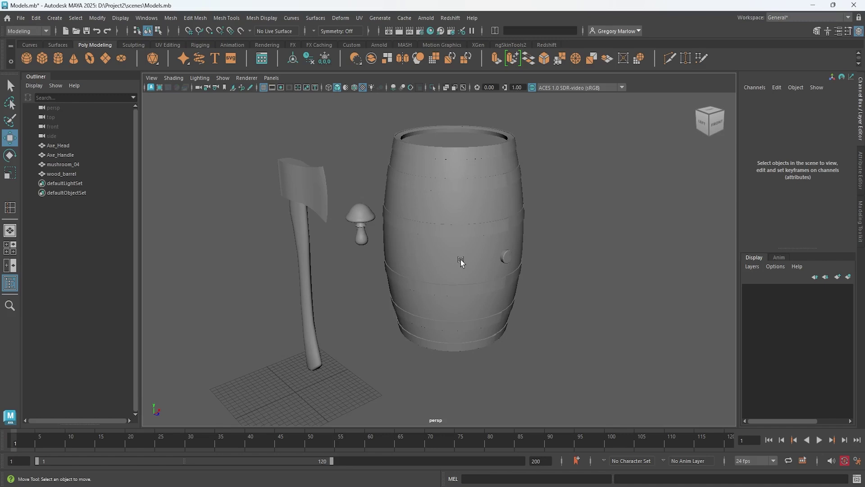
# Tumble around the shaded models and briefly select the barrel to inspect it.
pyautogui.keyDown('alt'); pyautogui.moveTo(483, 299); pyautogui.dragTo(464, 317); pyautogui.keyUp('alt')
pyautogui.keyDown('alt'); pyautogui.moveTo(463, 317); pyautogui.dragTo(488, 314, button='middle'); pyautogui.keyUp('alt')
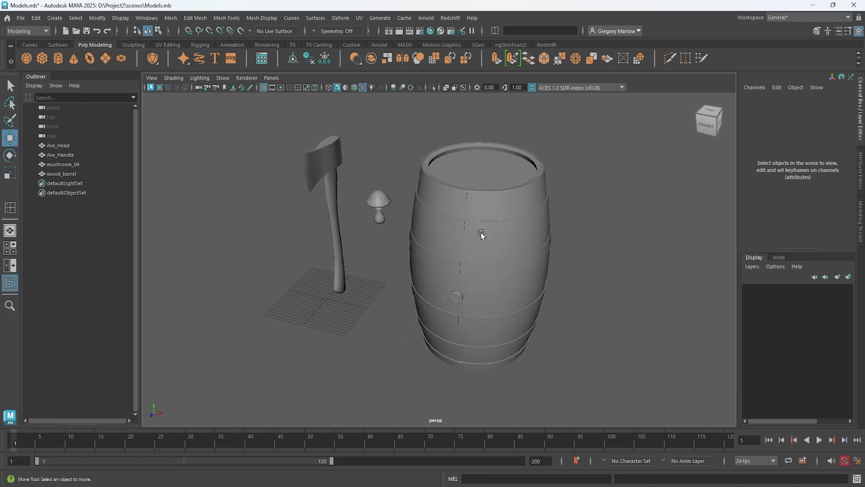
pyautogui.click(493, 301)
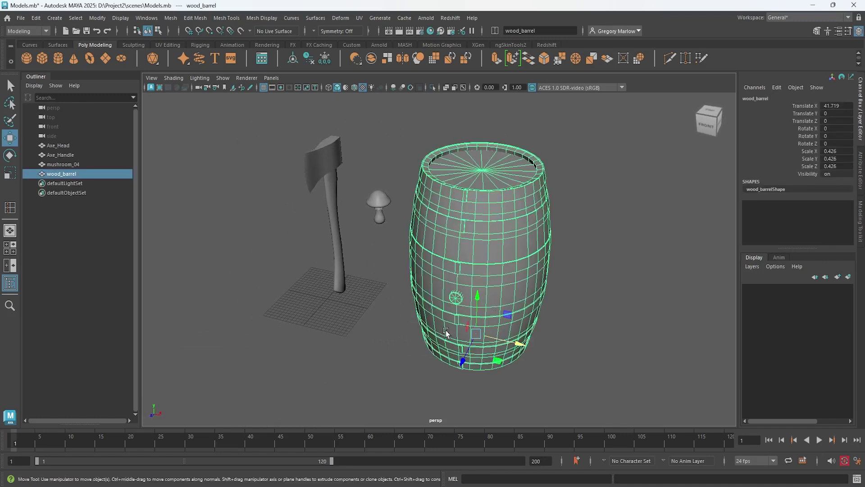
pyautogui.click(615, 235)
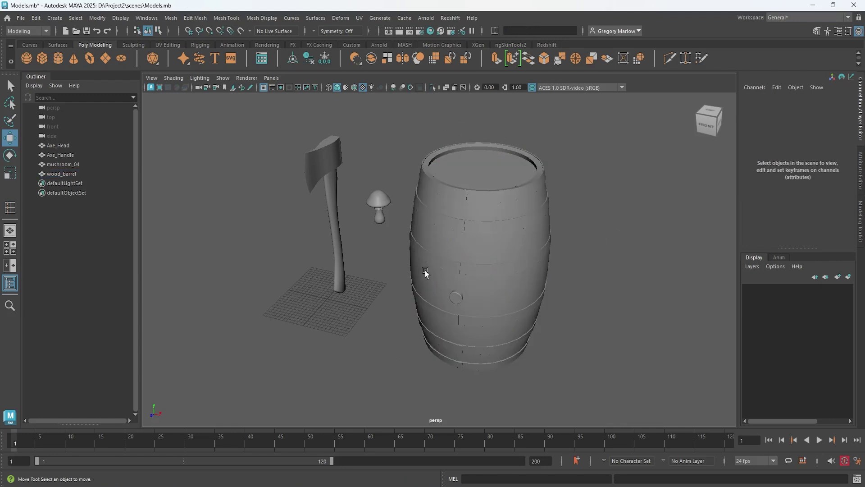
pyautogui.moveTo(383, 285)
pyautogui.keyDown('alt'); pyautogui.mouseDown()
pyautogui.moveTo(419, 293)
pyautogui.moveTo(423, 285)
pyautogui.moveTo(386, 279)
pyautogui.mouseUp(); pyautogui.keyUp('alt')
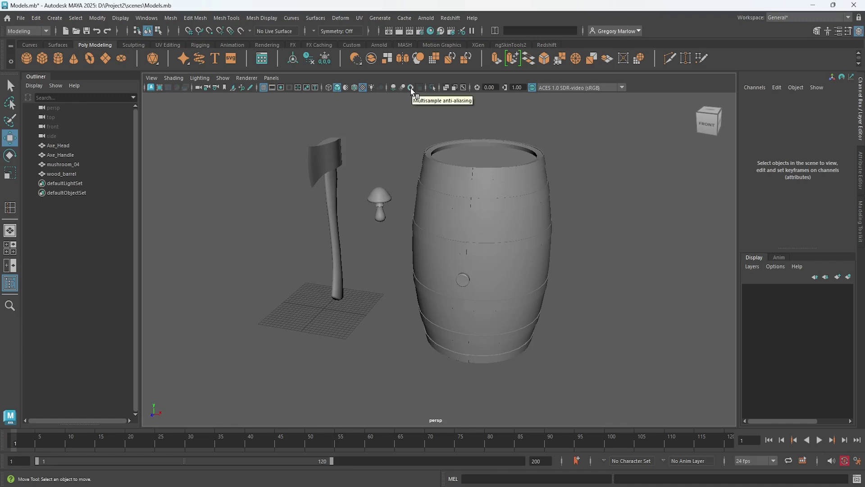
# Turn on Multisample Anti-aliasing and Screen Space Ambient Occlusion in the viewport.
pyautogui.click(411, 88)
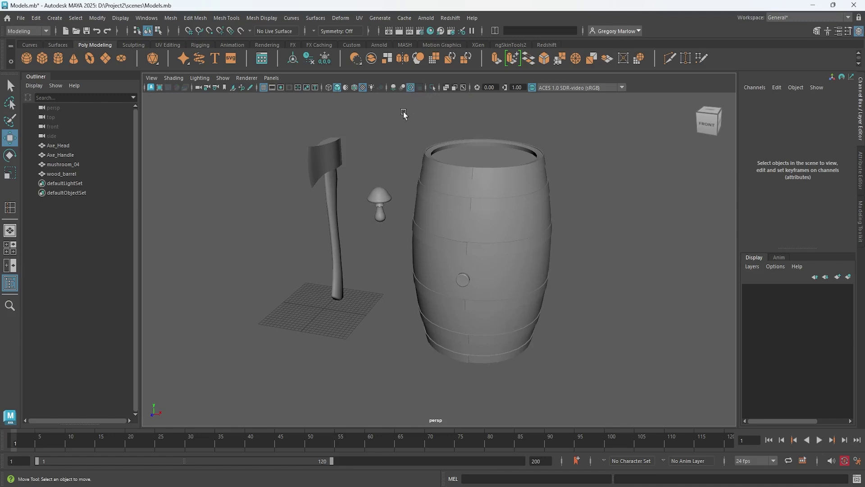
pyautogui.click(393, 88)
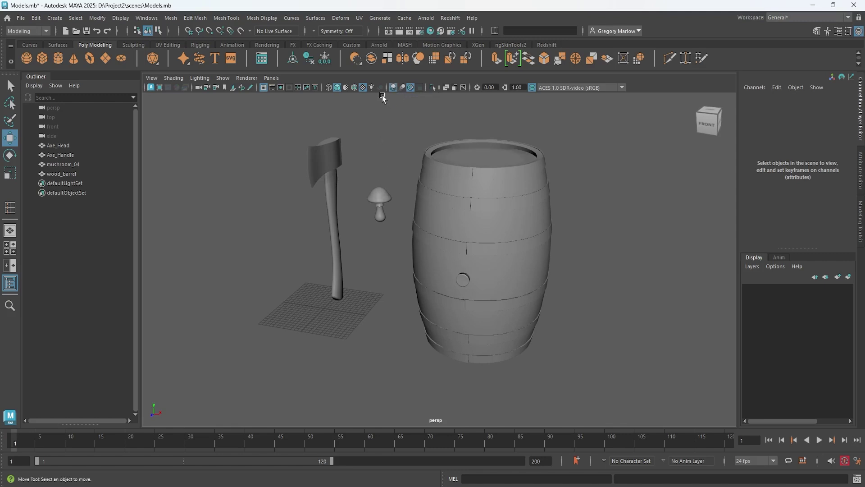
pyautogui.scroll(6, 469, 164)
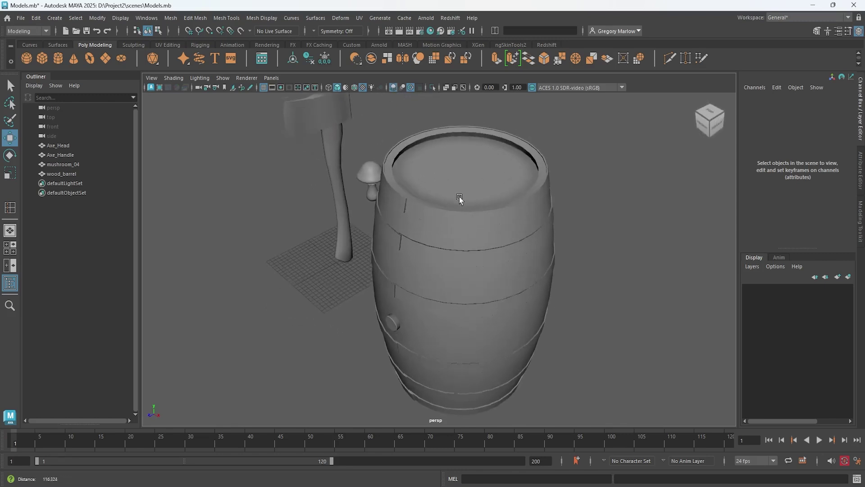
pyautogui.scroll(3, 459, 198)
# Dolly and tumble around the barrel to inspect its shaded rims, bands and top.
pyautogui.keyDown('alt'); pyautogui.moveTo(392, 270); pyautogui.dragTo(427, 277); pyautogui.keyUp('alt')
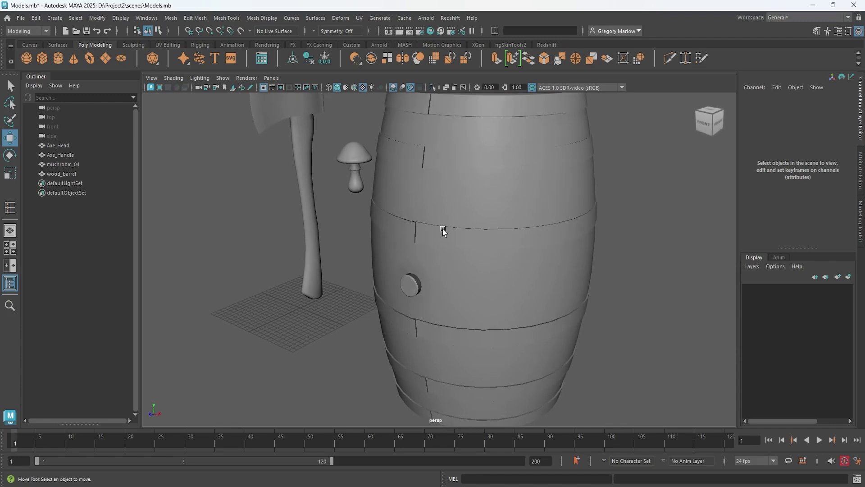
pyautogui.keyDown('alt'); pyautogui.moveTo(450, 230); pyautogui.dragTo(468, 280); pyautogui.keyUp('alt')
pyautogui.scroll(1, 436, 341)
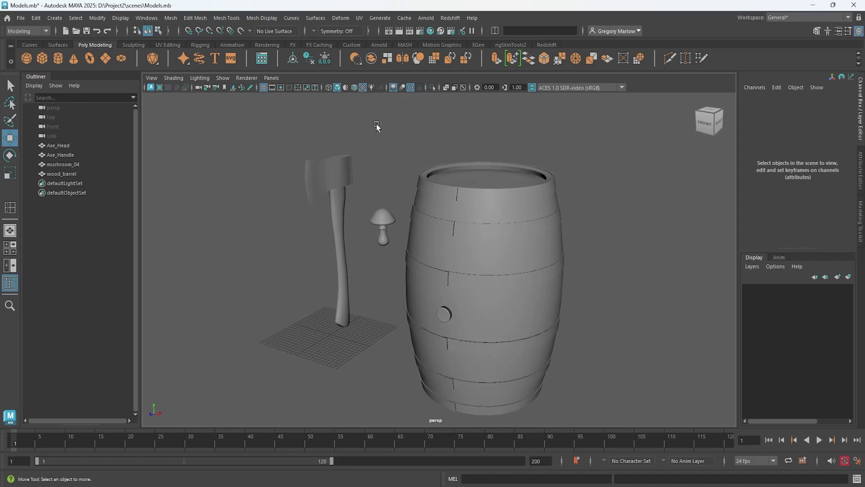
pyautogui.keyDown('alt'); pyautogui.moveTo(464, 294); pyautogui.dragTo(442, 261, button='middle'); pyautogui.keyUp('alt')
pyautogui.keyDown('alt'); pyautogui.moveTo(441, 261); pyautogui.dragTo(434, 276); pyautogui.keyUp('alt')
pyautogui.keyDown('alt'); pyautogui.moveTo(372, 318); pyautogui.dragTo(454, 328); pyautogui.keyUp('alt')
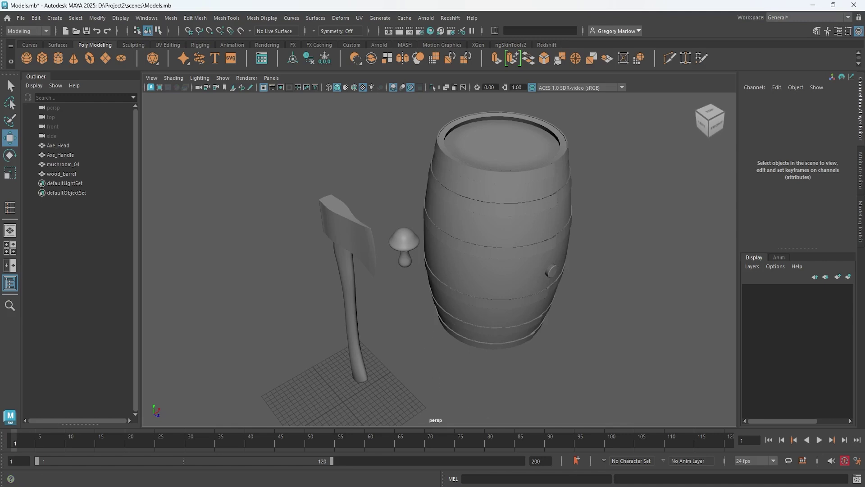
# Bring up the Arnold product page, close the enlarged portrait, and view the turtle render full-screen.
pyautogui.moveTo(582, 486)
pyautogui.moveTo(464, 486)
pyautogui.click(769, 466)
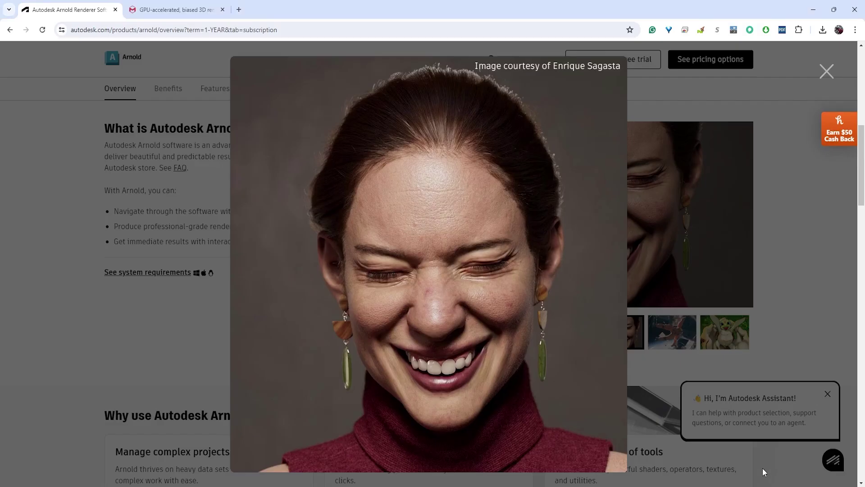
pyautogui.click(109, 333)
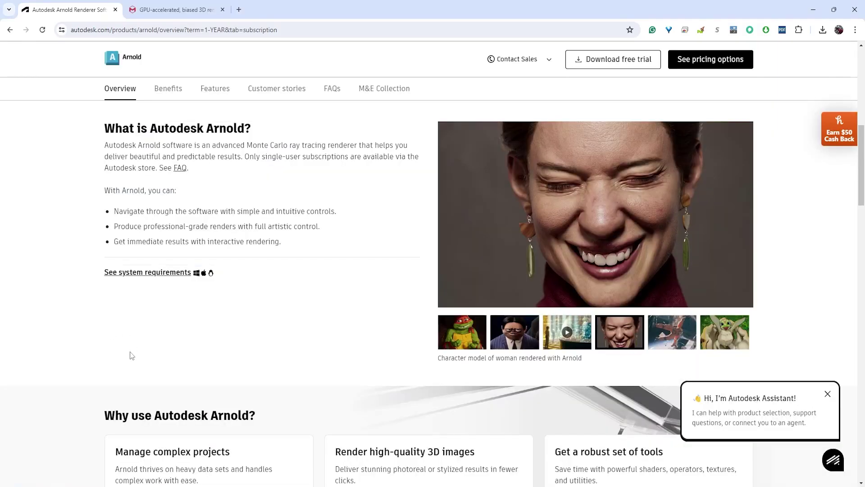
pyautogui.click(464, 332)
pyautogui.click(596, 241)
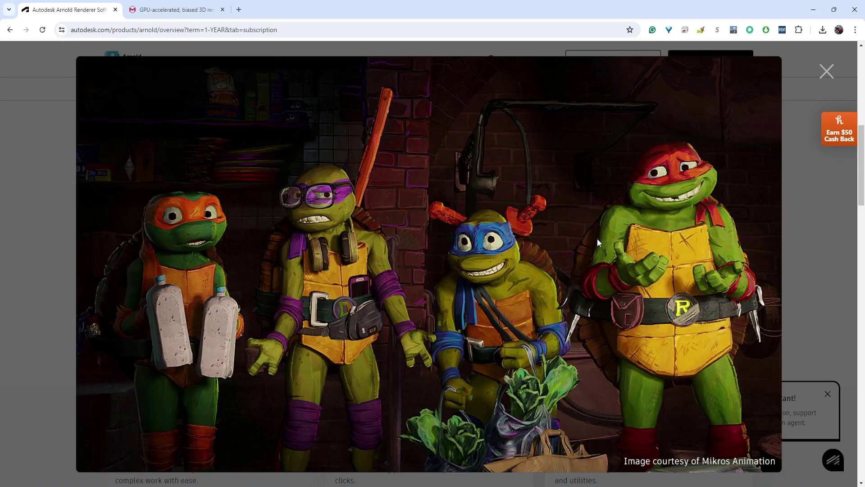
pyautogui.click(825, 72)
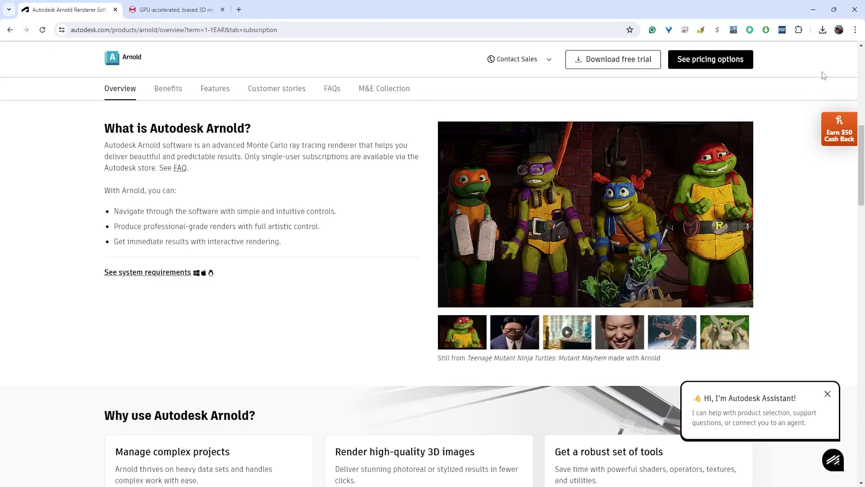
# Enlarge and close the Addams Family render and the smiling woman portrait from the gallery.
pyautogui.click(519, 338)
pyautogui.click(581, 238)
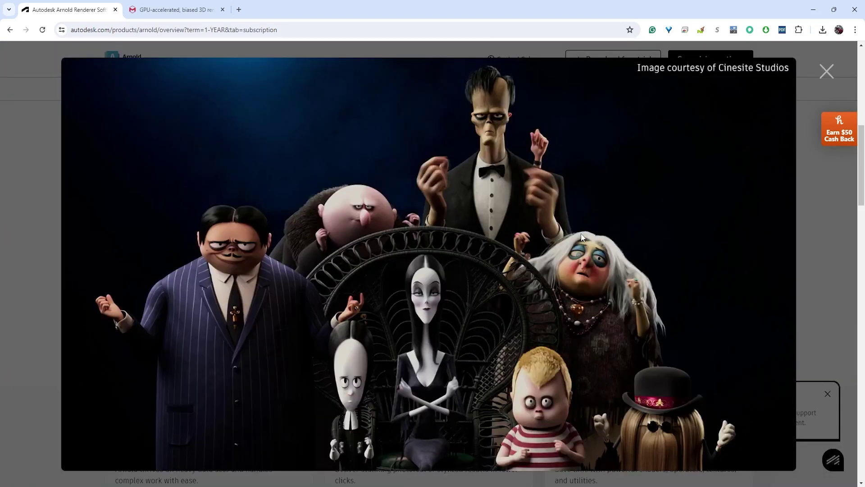
pyautogui.click(829, 234)
pyautogui.click(621, 337)
pyautogui.click(613, 226)
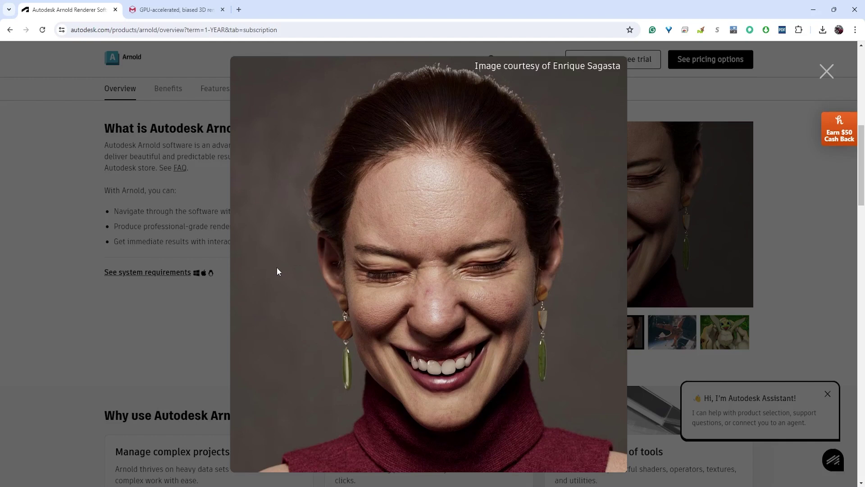
pyautogui.click(844, 70)
# View the space shuttle render enlarged, then dismiss the cash-back panel and Autodesk Assistant popup.
pyautogui.click(665, 333)
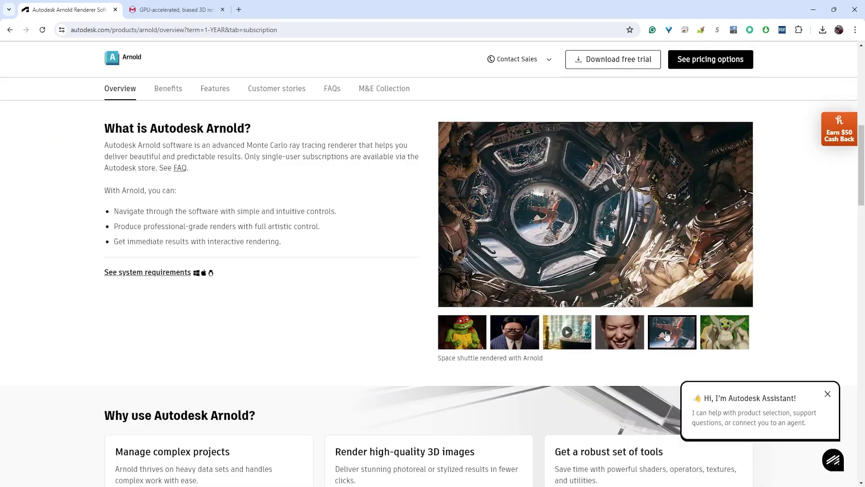
pyautogui.click(547, 238)
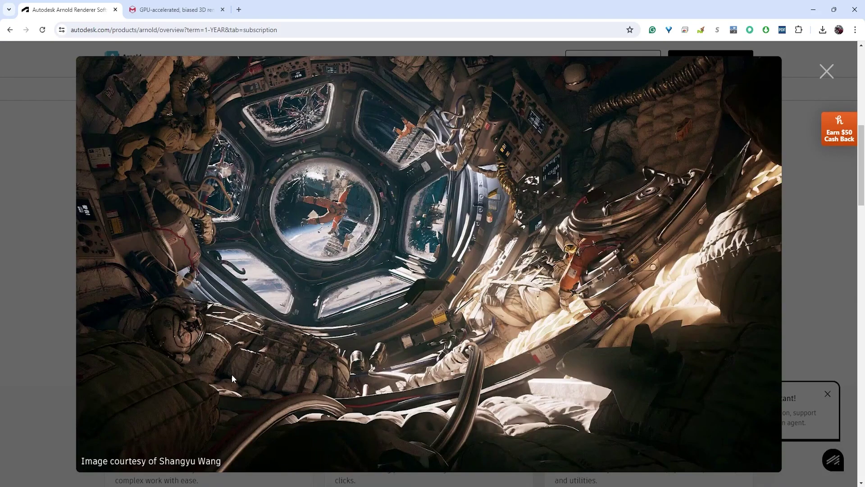
pyautogui.click(834, 80)
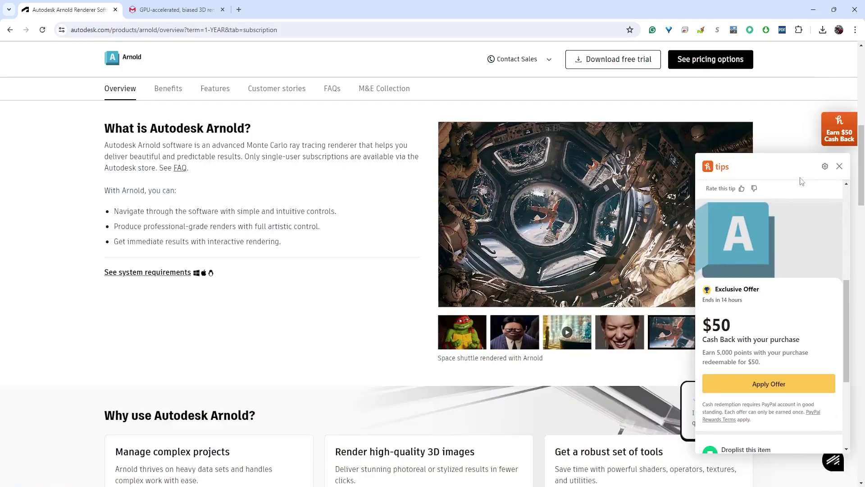
pyautogui.click(839, 166)
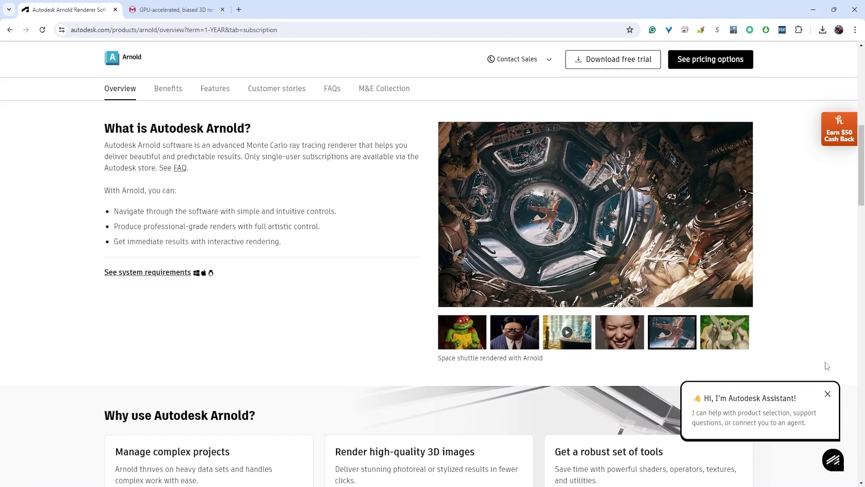
pyautogui.click(827, 394)
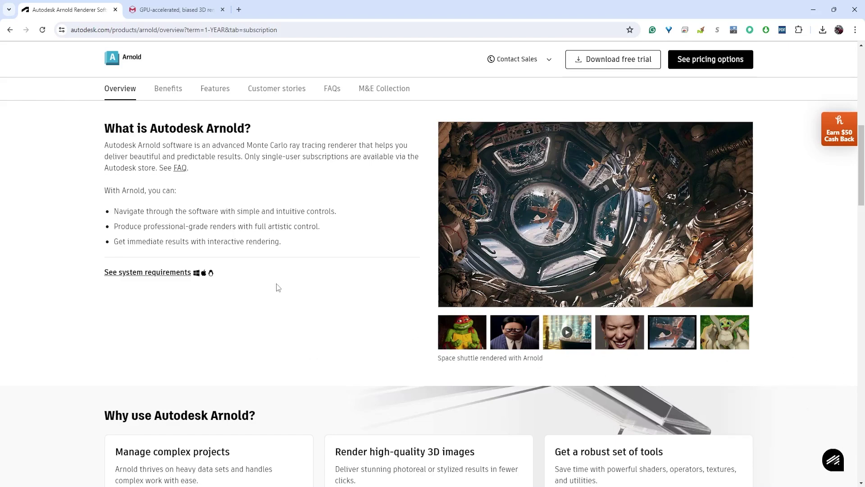
# Switch to the Maxon Redshift page and filter the Features to the Core category.
pyautogui.click(183, 15)
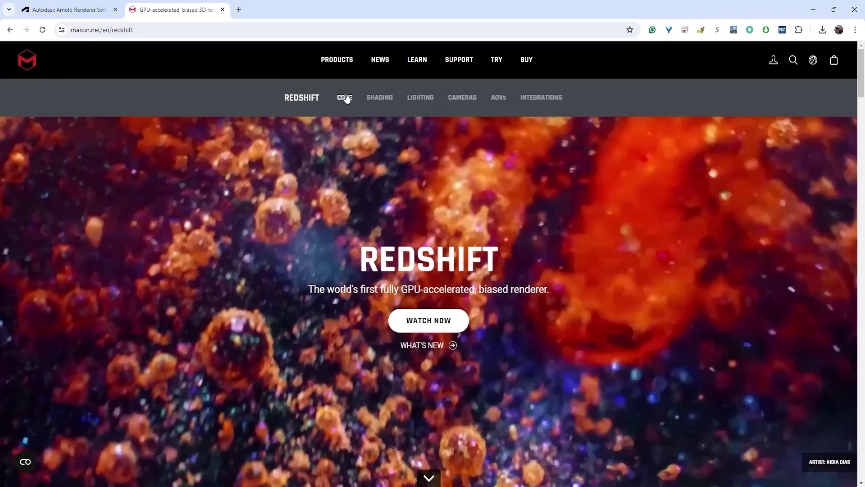
pyautogui.click(348, 101)
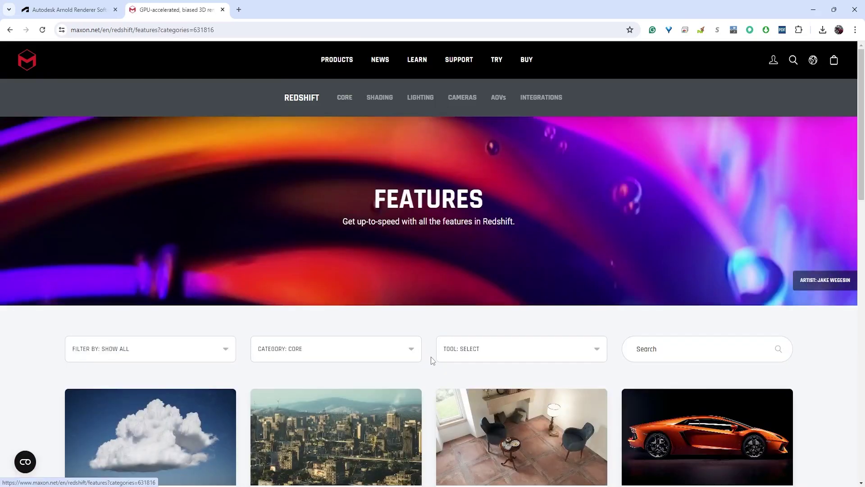
pyautogui.scroll(-4, 431, 359)
# Open the Global Illumination image and step through to Proxies, deformation blur, and Volumetric Rendering slides.
pyautogui.click(537, 352)
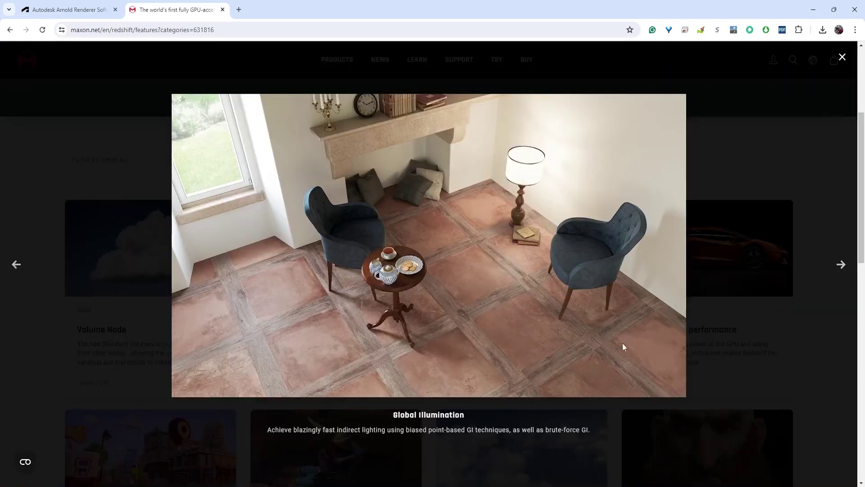
pyautogui.click(841, 265)
pyautogui.click(841, 265)
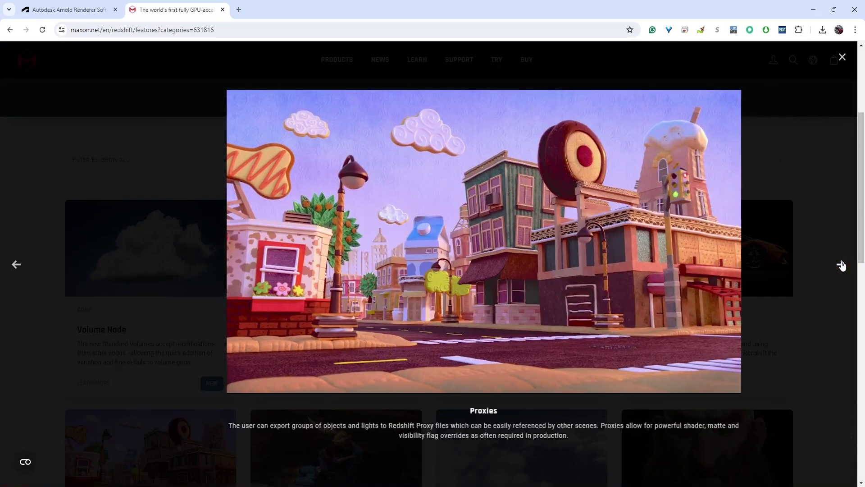
pyautogui.click(841, 265)
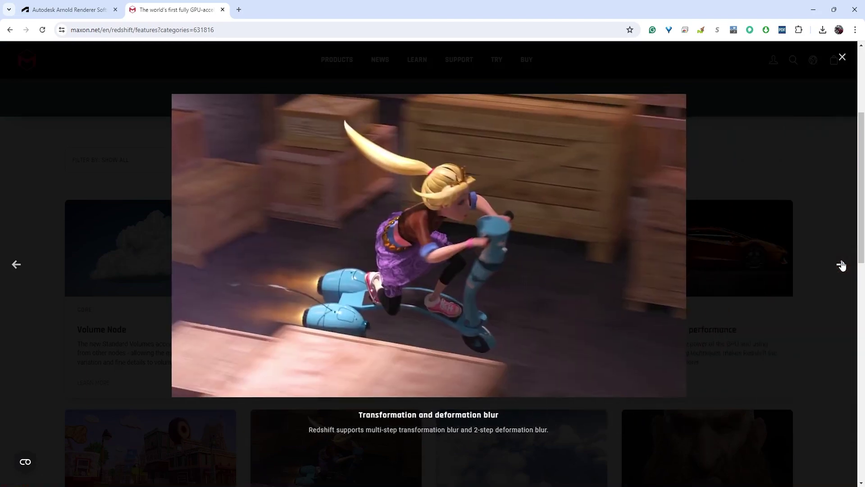
pyautogui.click(841, 265)
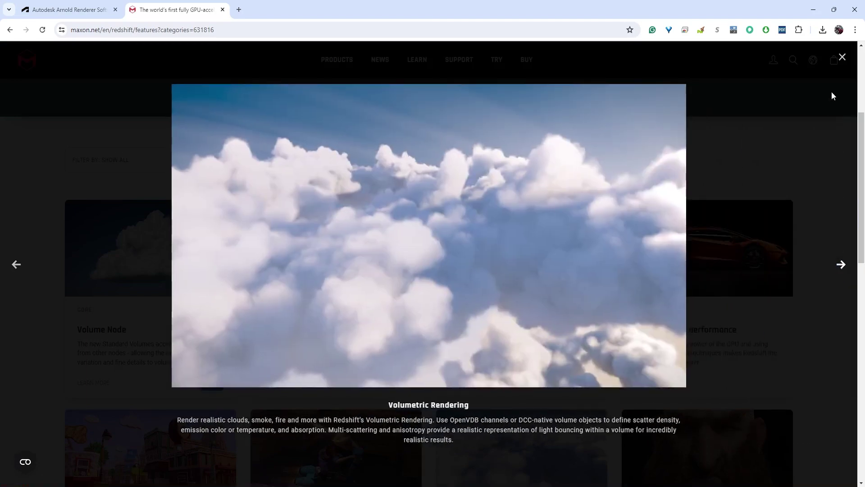
pyautogui.click(842, 58)
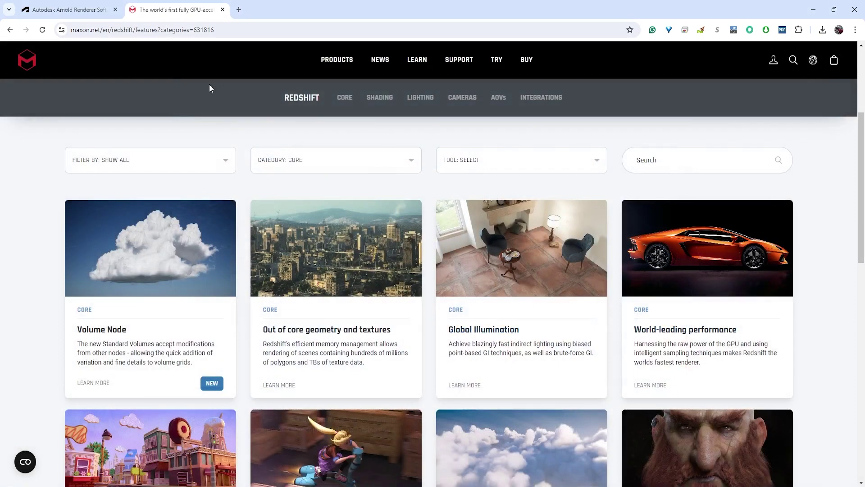
# Navigate Buy → Education and open the Maxon One for Students plan at €73.80 per year.
pyautogui.click(527, 59)
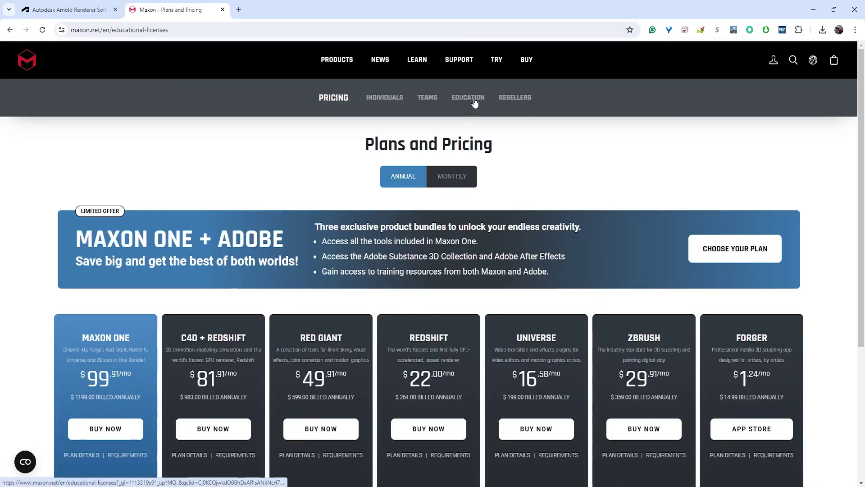
pyautogui.click(473, 101)
pyautogui.scroll(-12, 493, 315)
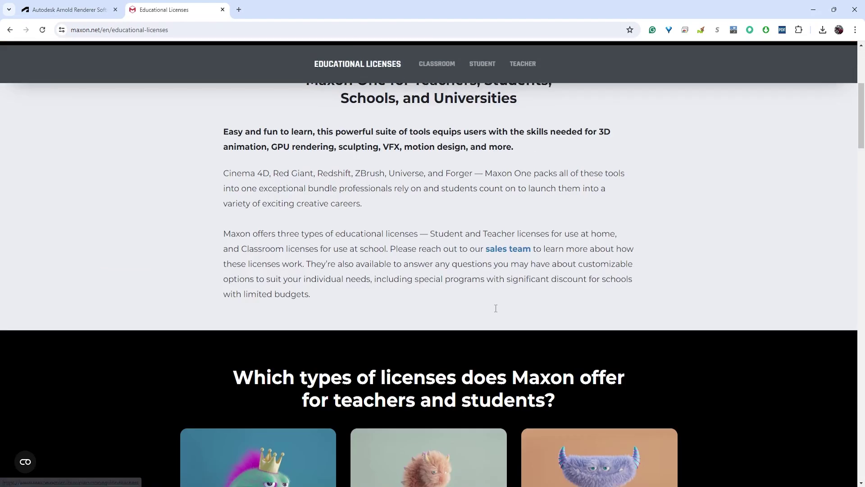
pyautogui.scroll(-4, 492, 329)
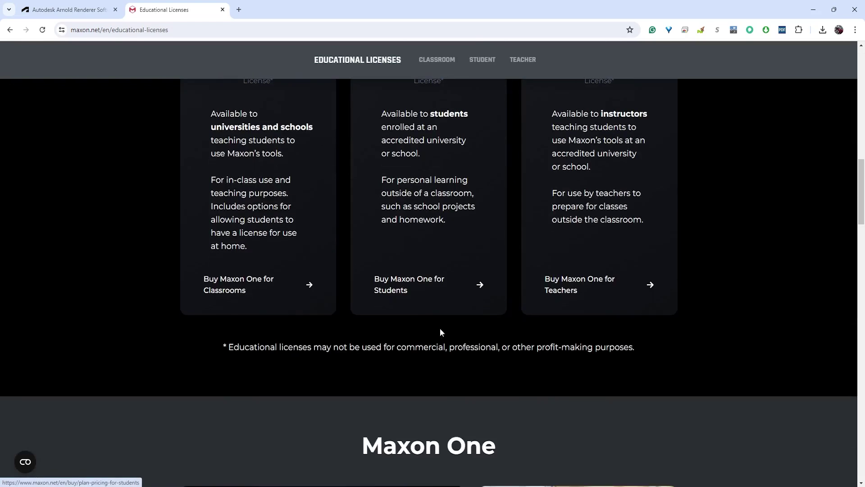
pyautogui.click(424, 285)
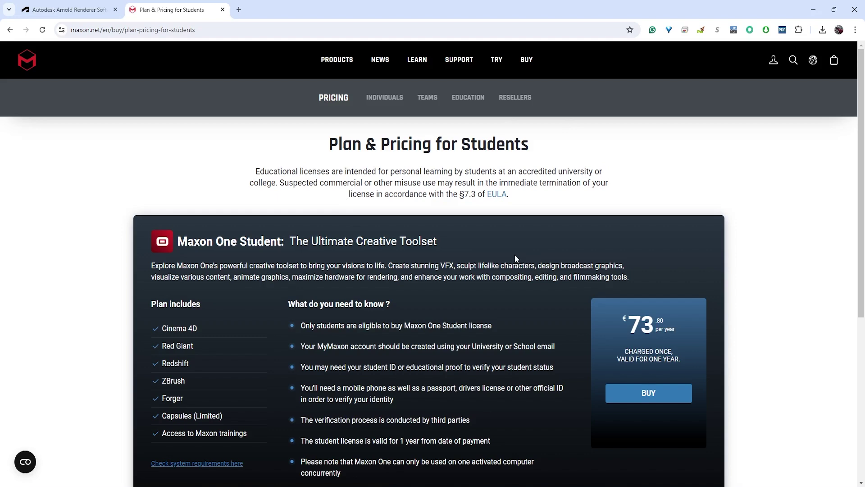
pyautogui.click(64, 12)
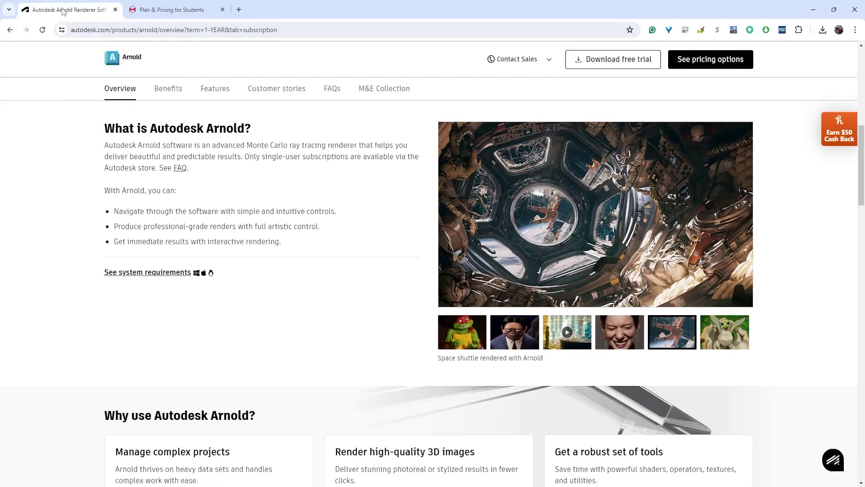
pyautogui.click(159, 14)
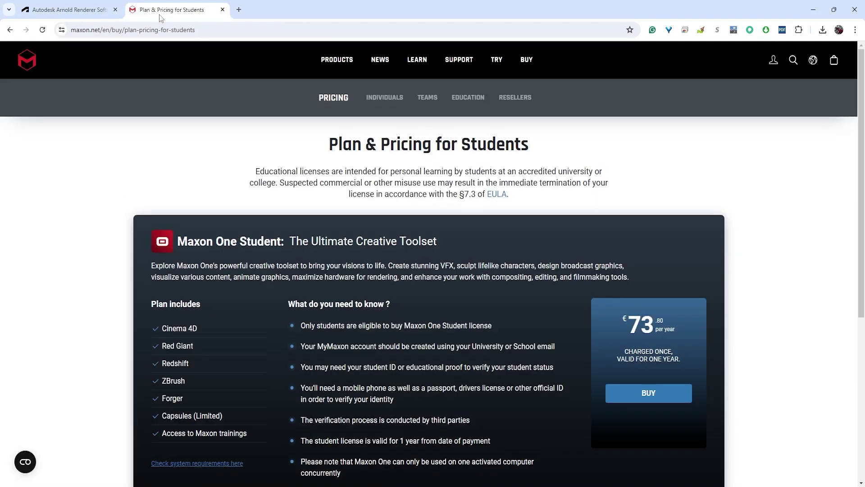